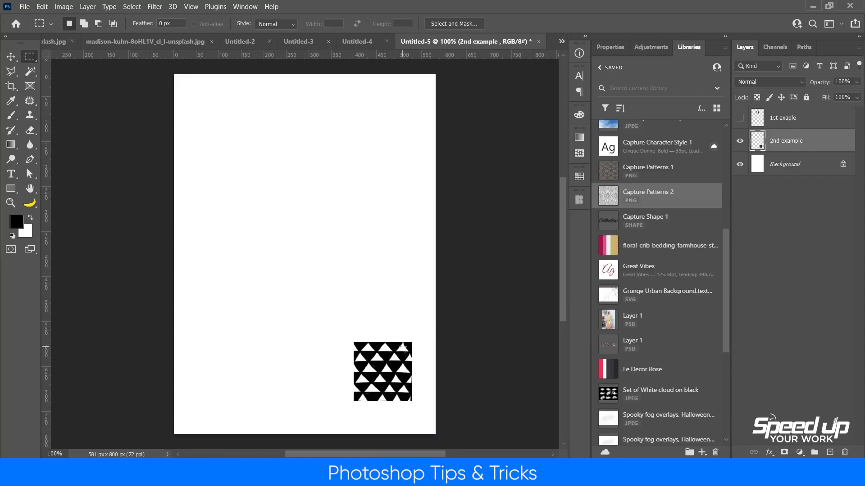
# - Move the triangle artwork to the middle of the canvas, extract a pattern from it and save it to CC Libraries
pyautogui.press('v')
pyautogui.moveTo(385, 350); pyautogui.dragTo(315, 244)
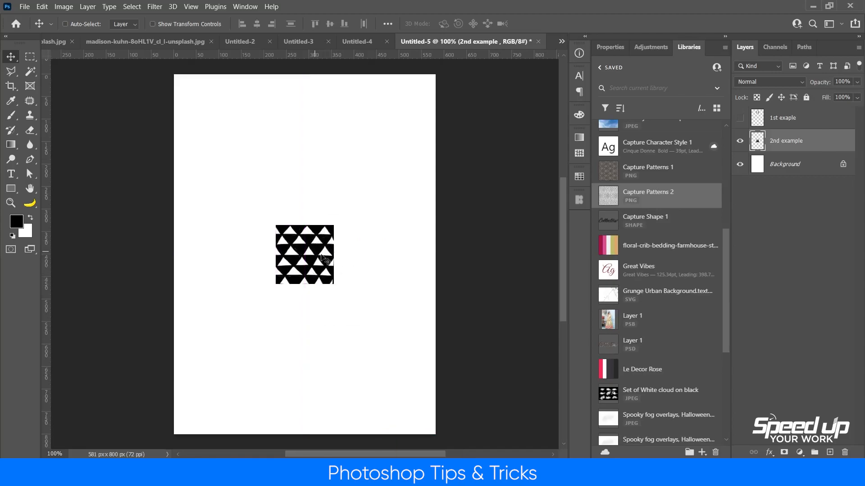
pyautogui.click(702, 451)
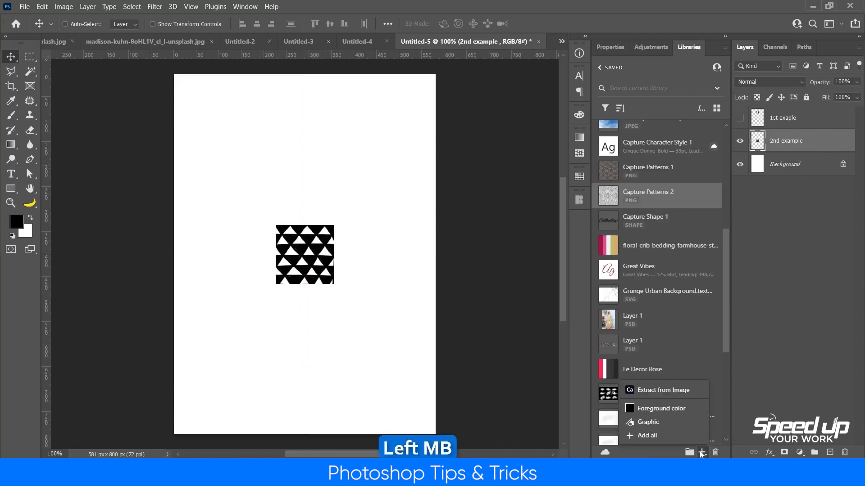
pyautogui.click(680, 395)
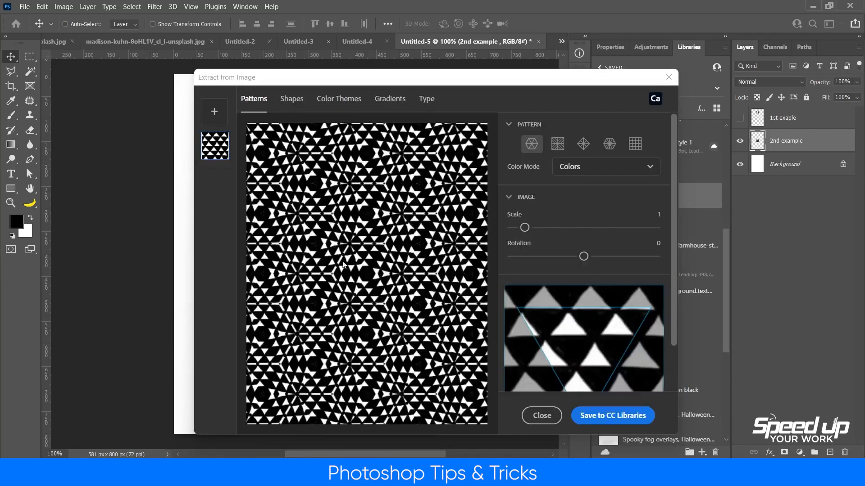
pyautogui.moveTo(525, 227); pyautogui.dragTo(522, 228)
pyautogui.click(647, 421)
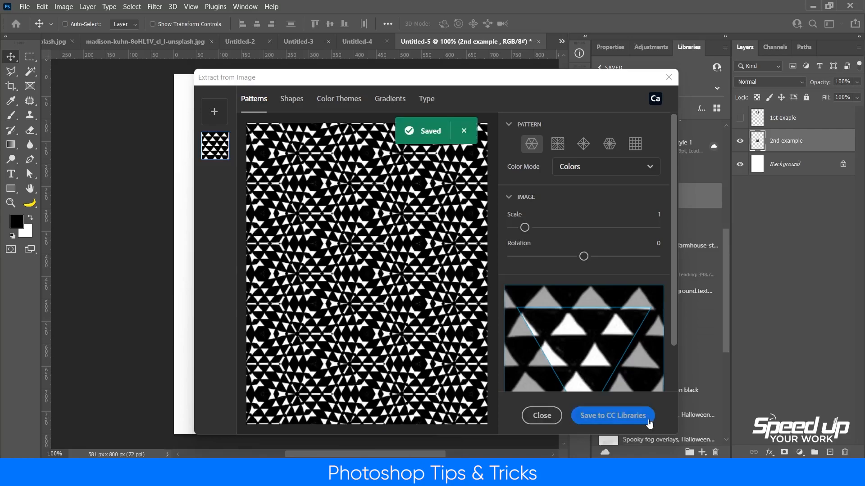
pyautogui.click(542, 416)
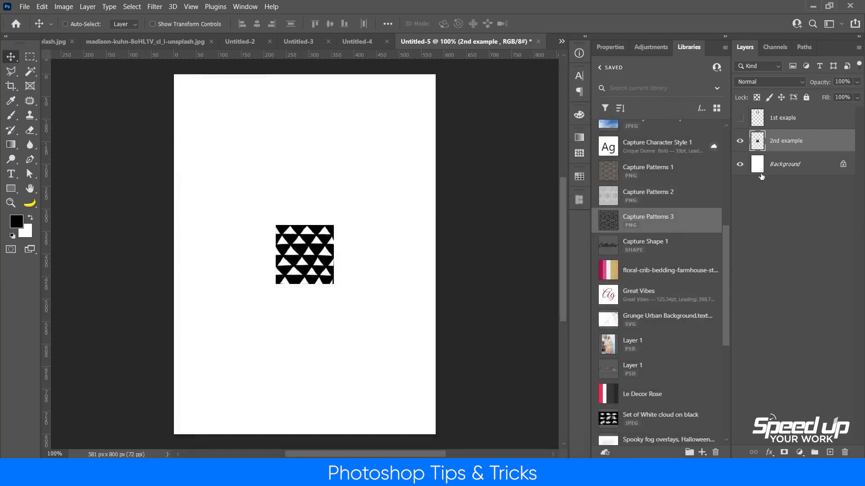
# - Hide the 2nd example layer and fill the canvas with the Capture Patterns 3 library pattern at 7% scale
pyautogui.click(739, 144)
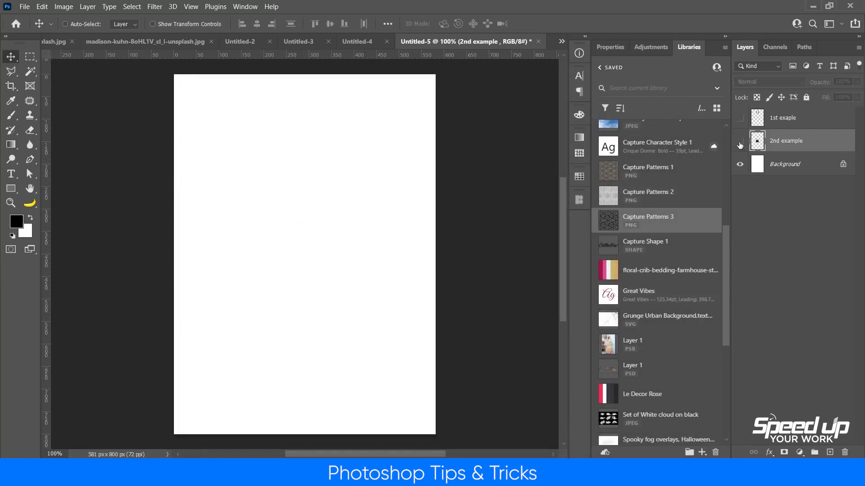
pyautogui.moveTo(642, 226); pyautogui.dragTo(320, 209)
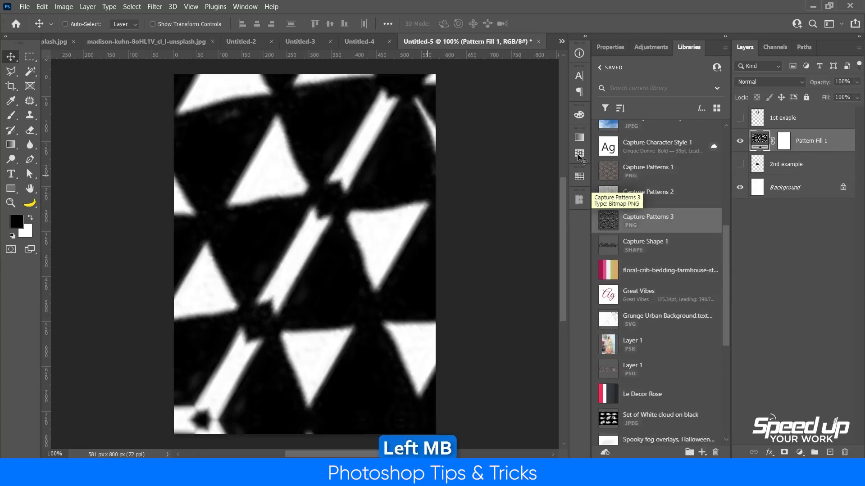
pyautogui.doubleClick(763, 142)
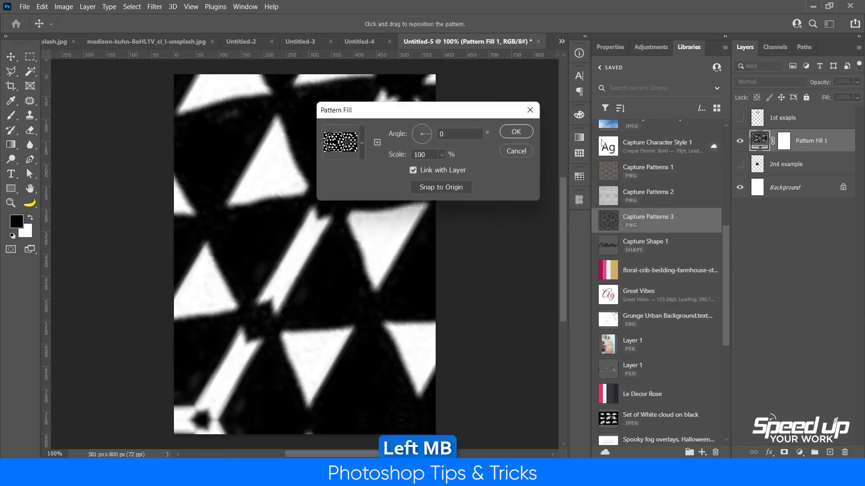
pyautogui.click(441, 157)
pyautogui.moveTo(443, 168); pyautogui.dragTo(415, 154)
pyautogui.write('2')
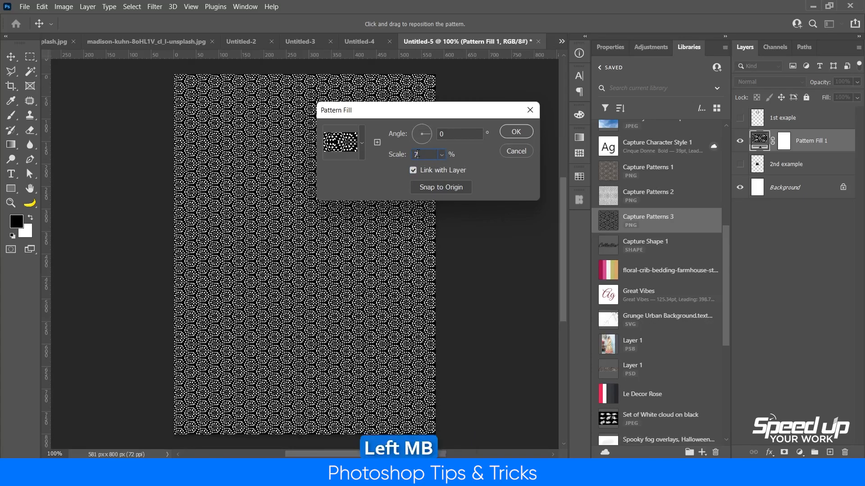
pyautogui.write('7')
pyautogui.click(516, 132)
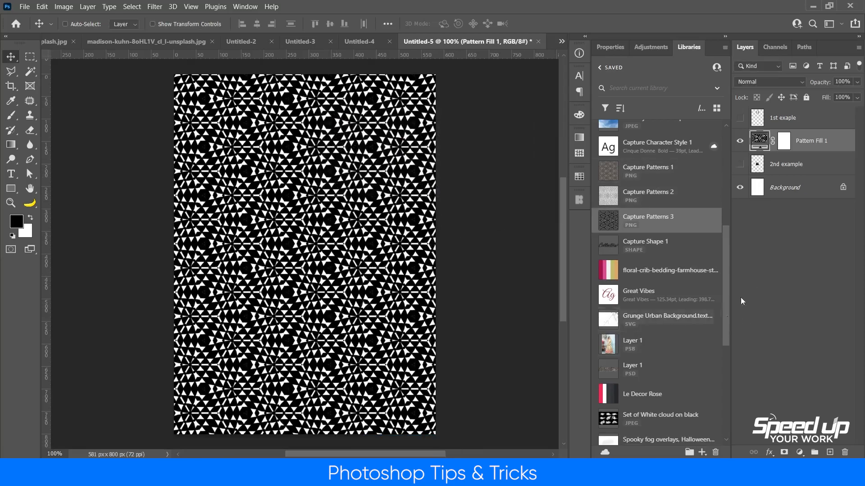
# - Show the 1st exaple layer instead of Pattern Fill 1, extract a pattern from its arrow artwork and save it to CC Libraries
pyautogui.click(739, 142)
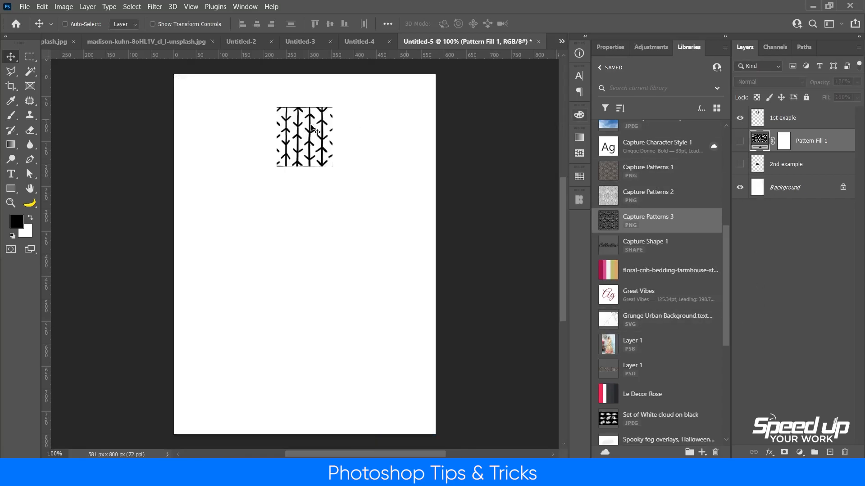
pyautogui.click(775, 125)
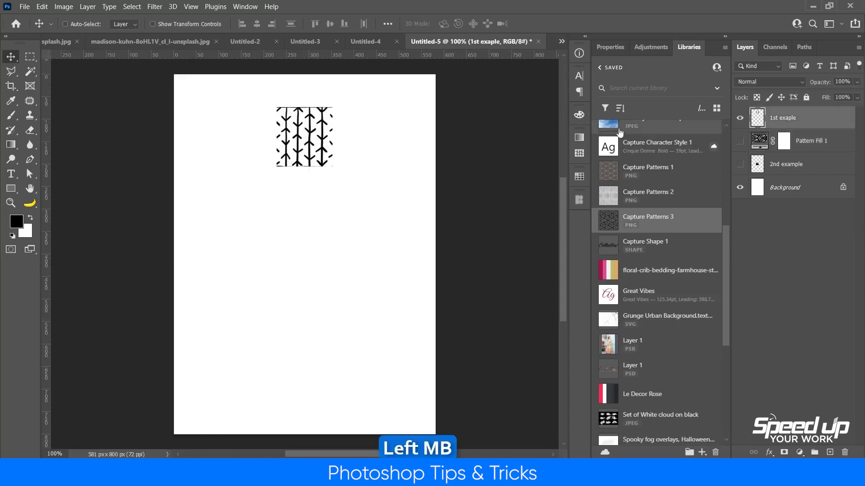
pyautogui.click(701, 452)
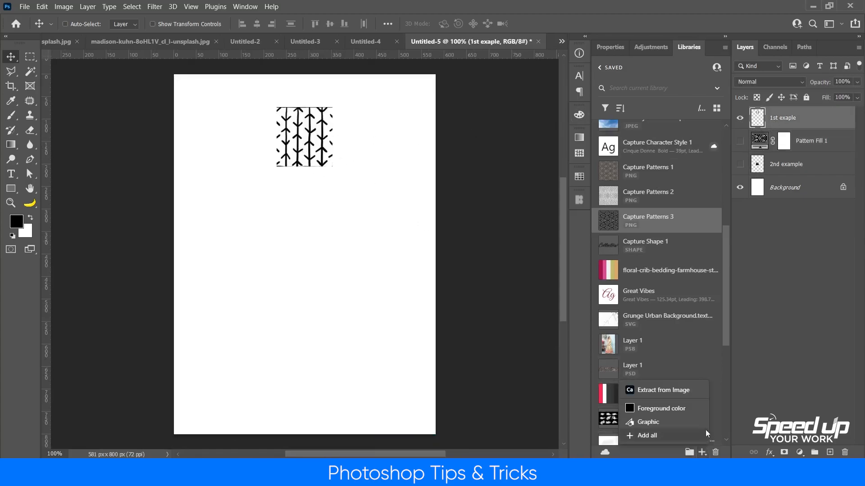
pyautogui.click(696, 390)
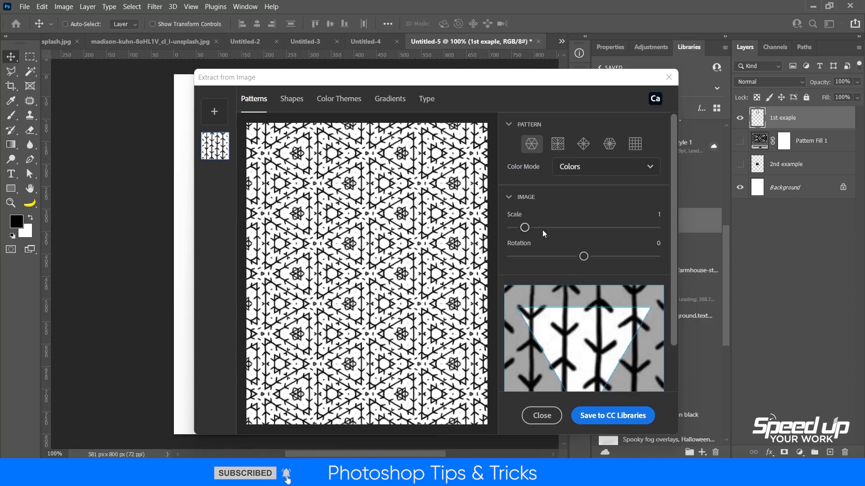
pyautogui.click(615, 416)
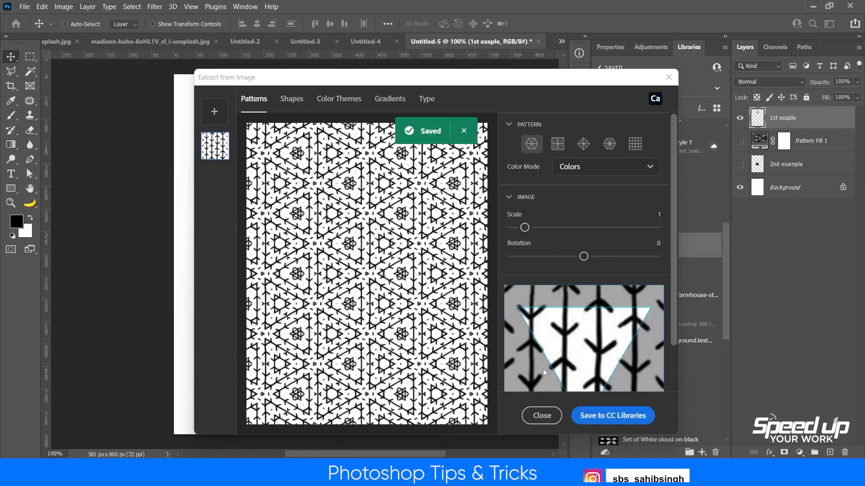
pyautogui.click(547, 420)
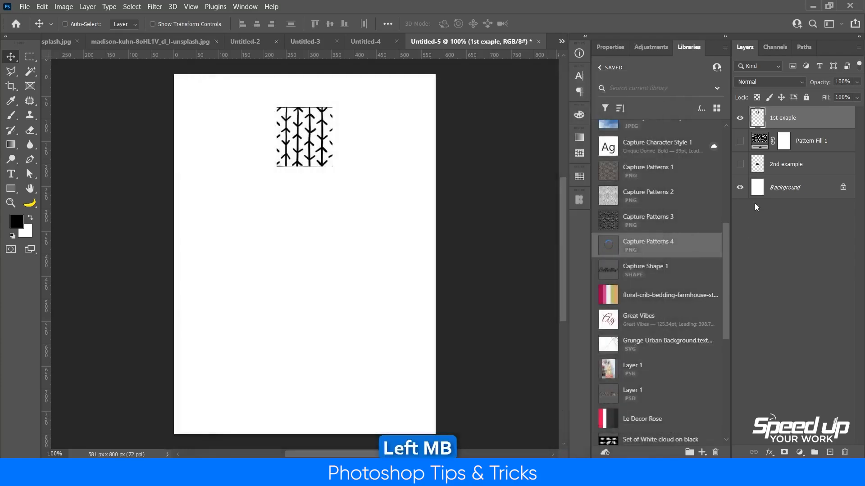
# - Hide the 1st exaple layer and fill the canvas with the Capture Patterns 4 library pattern at 12% scale
pyautogui.click(739, 120)
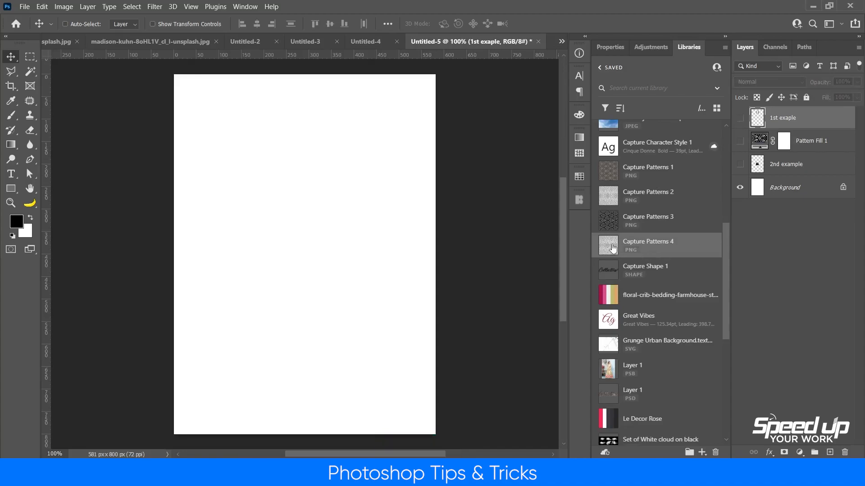
pyautogui.moveTo(648, 248); pyautogui.dragTo(297, 228)
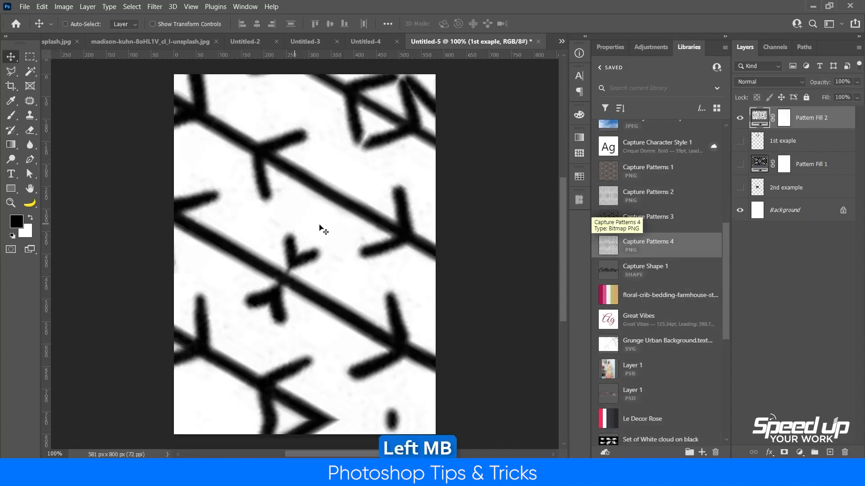
pyautogui.doubleClick(760, 117)
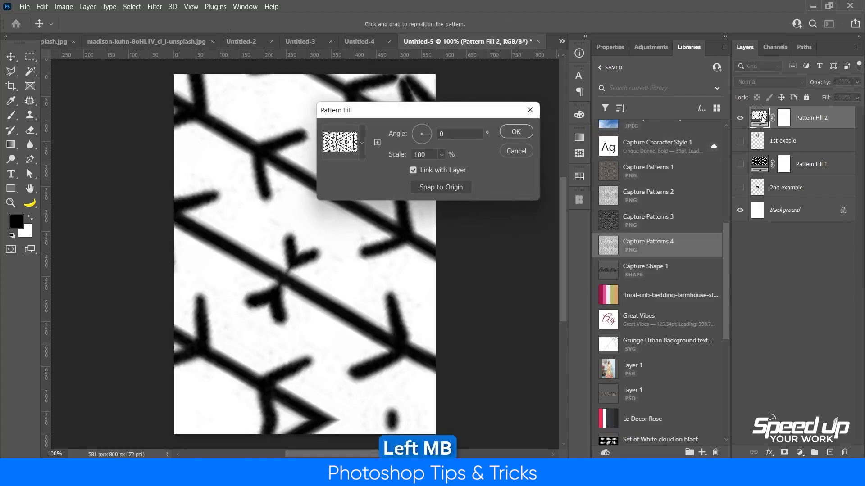
pyautogui.click(441, 155)
pyautogui.moveTo(445, 166); pyautogui.dragTo(440, 171)
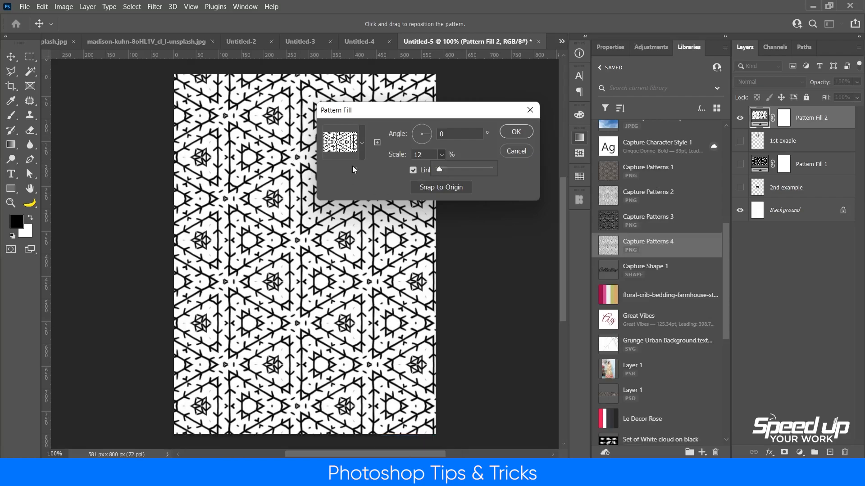
pyautogui.click(516, 132)
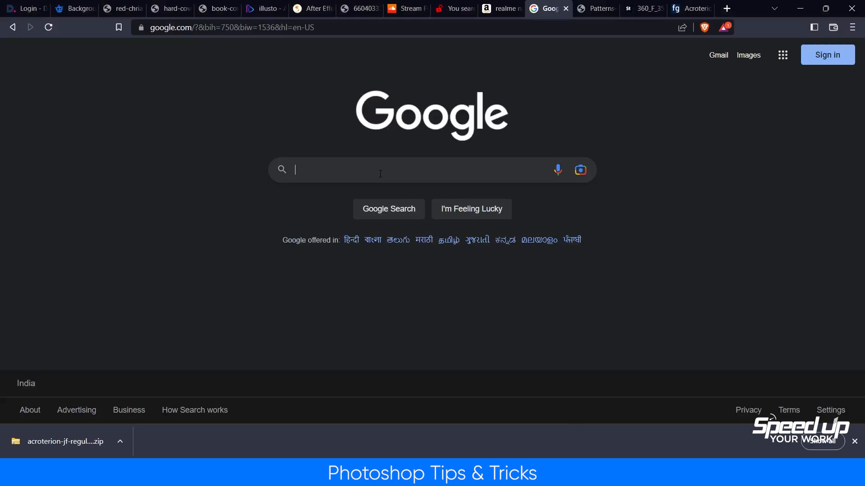
# - Switch to the browser and search Google Images for "abstract design"
pyautogui.write('abstra')
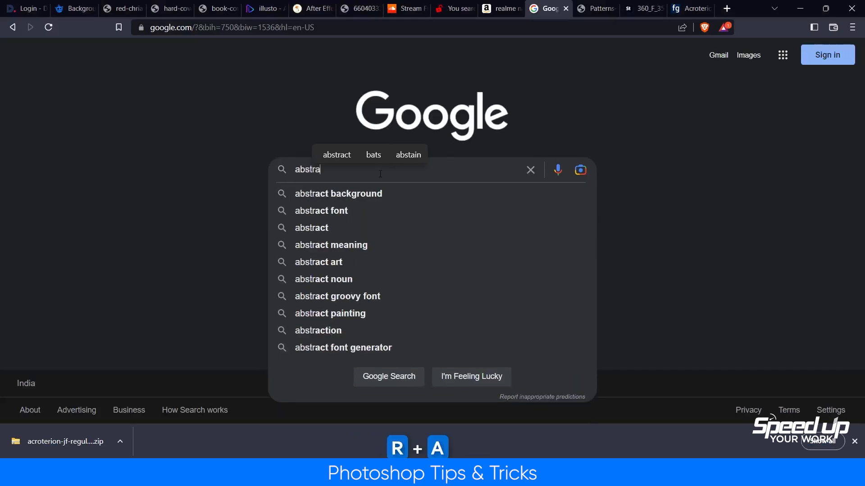
pyautogui.write('ct design')
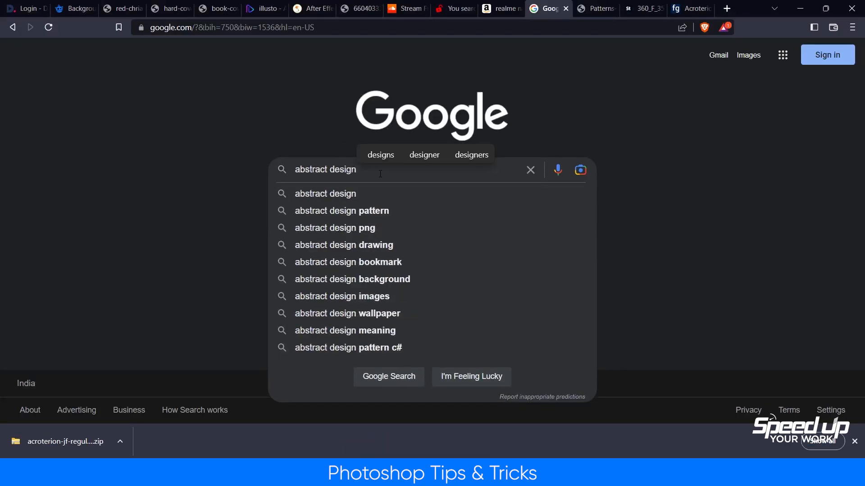
pyautogui.press('Return')
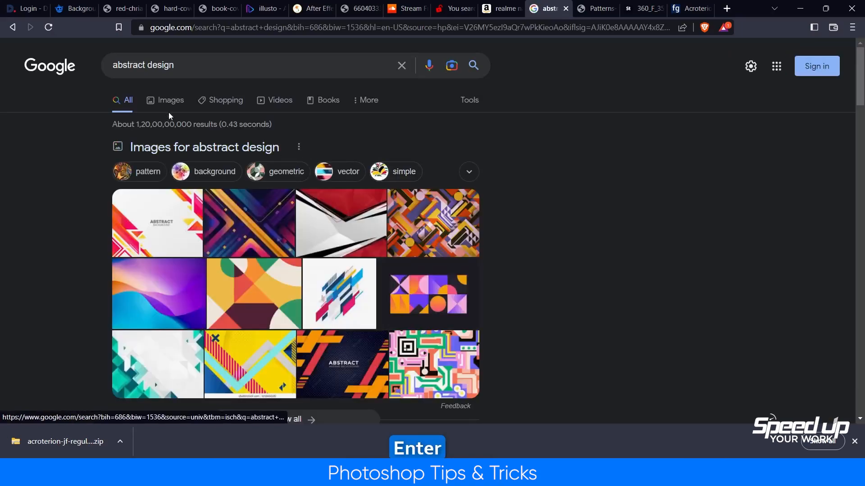
pyautogui.click(170, 101)
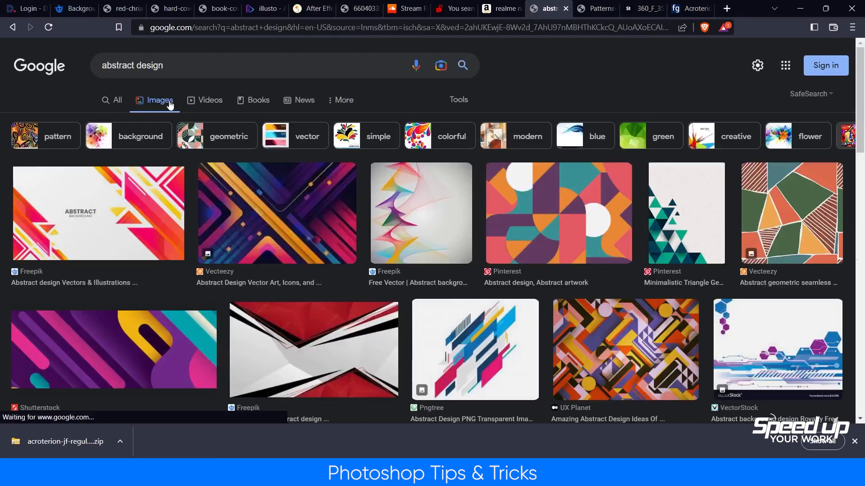
# - Open the UX Planet image with the green circle and yellow geometric shapes in its own tab and copy it
pyautogui.scroll(-8, 466, 221)
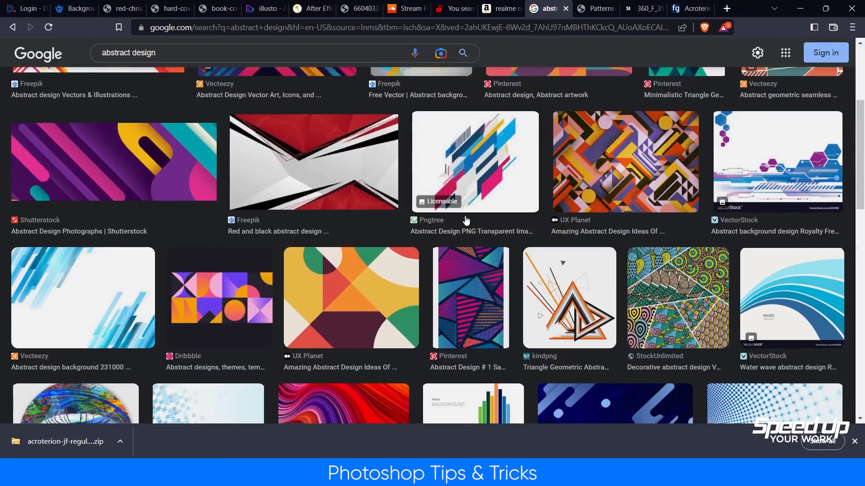
pyautogui.scroll(-2, 466, 220)
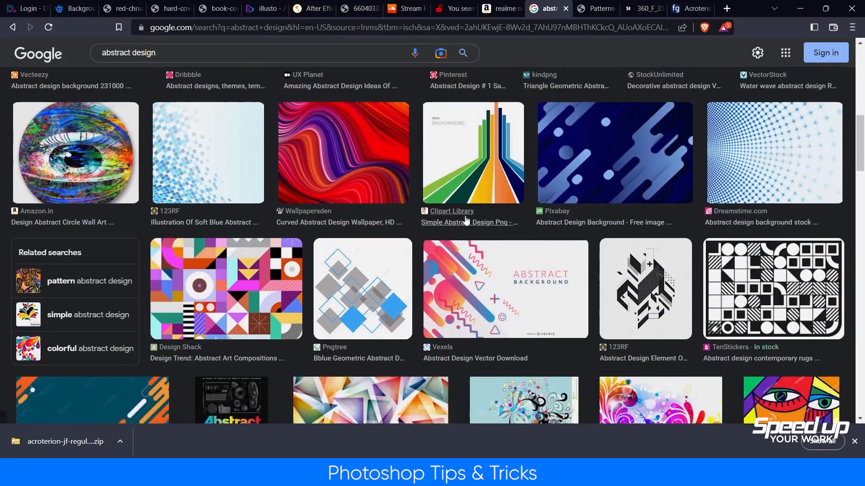
pyautogui.scroll(4, 309, 208)
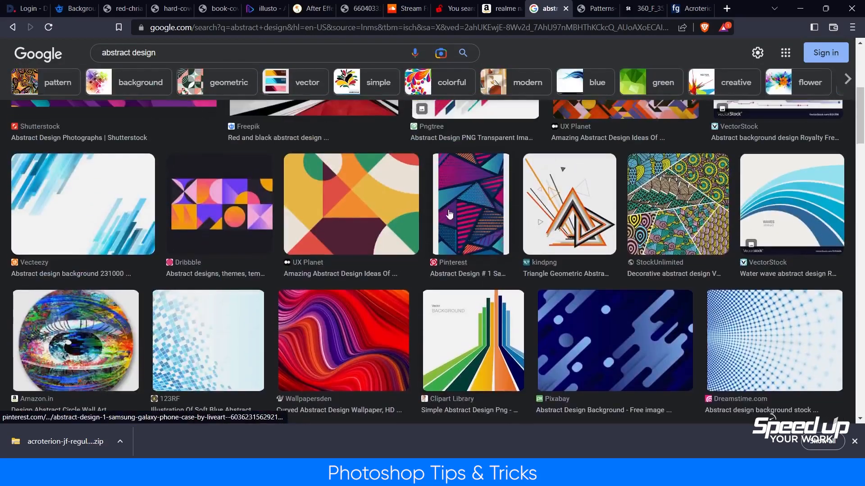
pyautogui.click(350, 198)
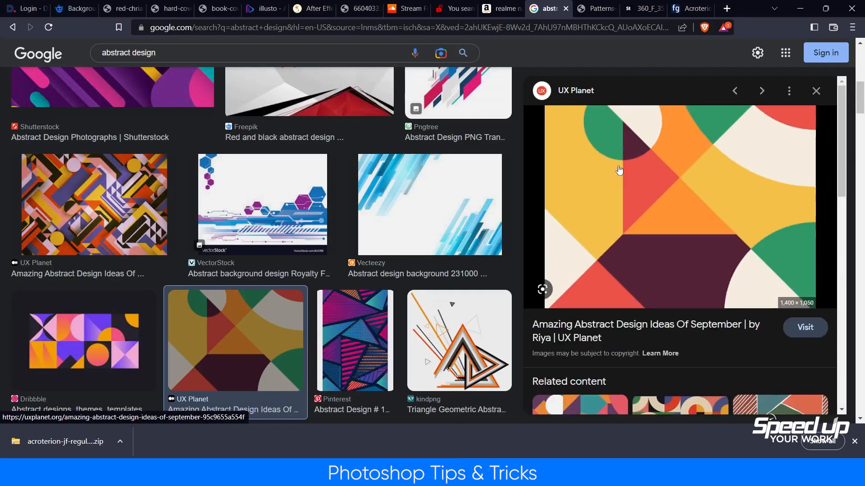
pyautogui.rightClick(619, 166)
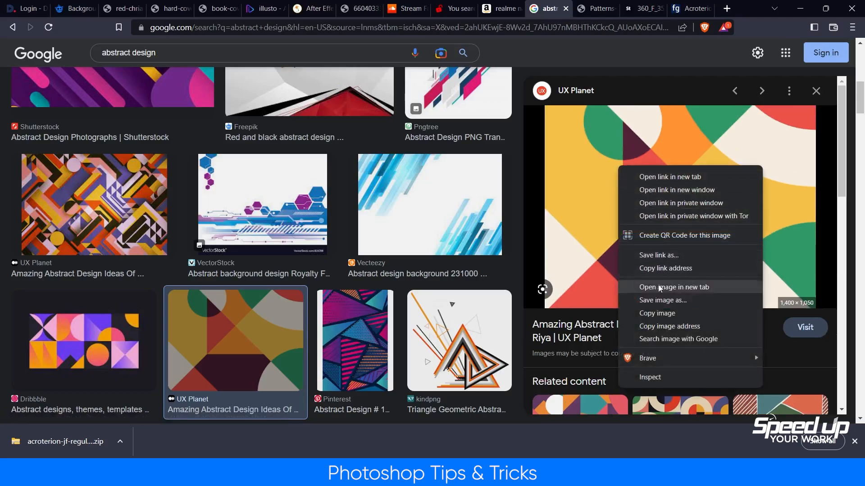
pyautogui.click(729, 286)
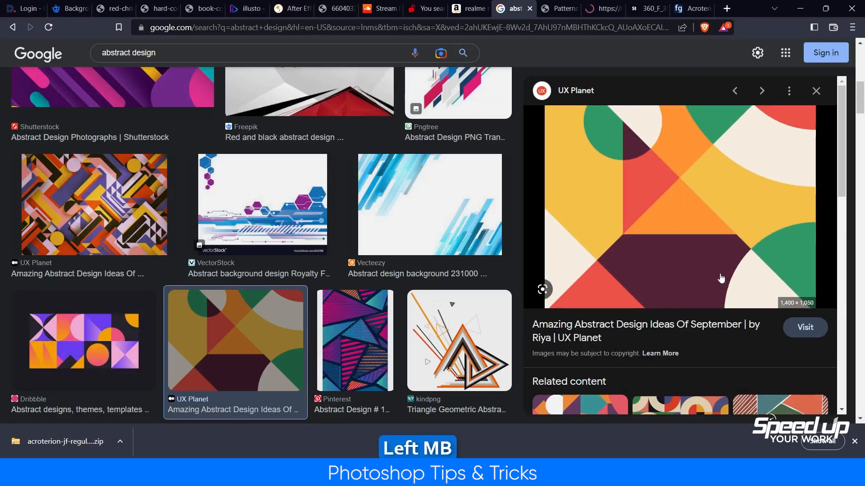
pyautogui.click(601, 11)
pyautogui.rightClick(453, 193)
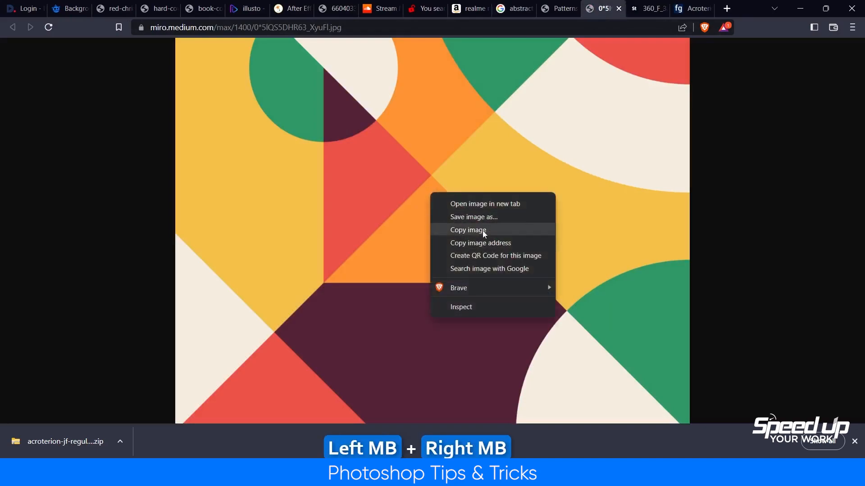
pyautogui.click(468, 229)
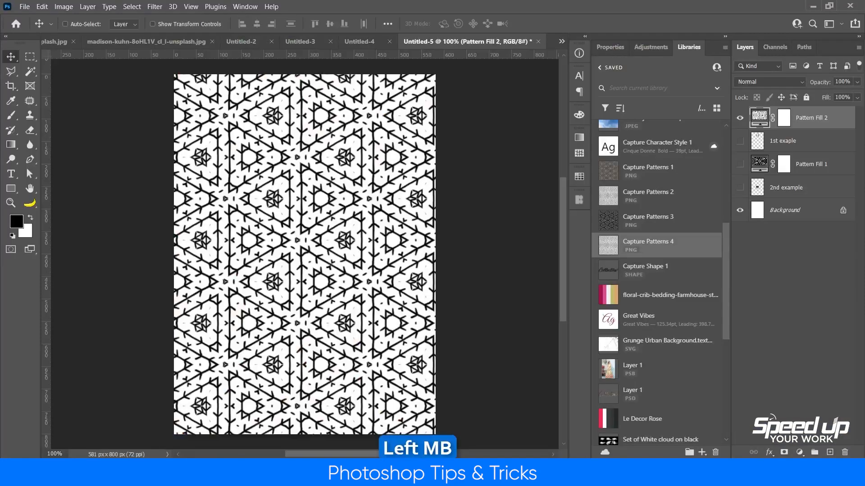
# - Back in Photoshop, hide the Pattern Fill 2 layer and paste the copied abstract image as a new layer
pyautogui.click(740, 117)
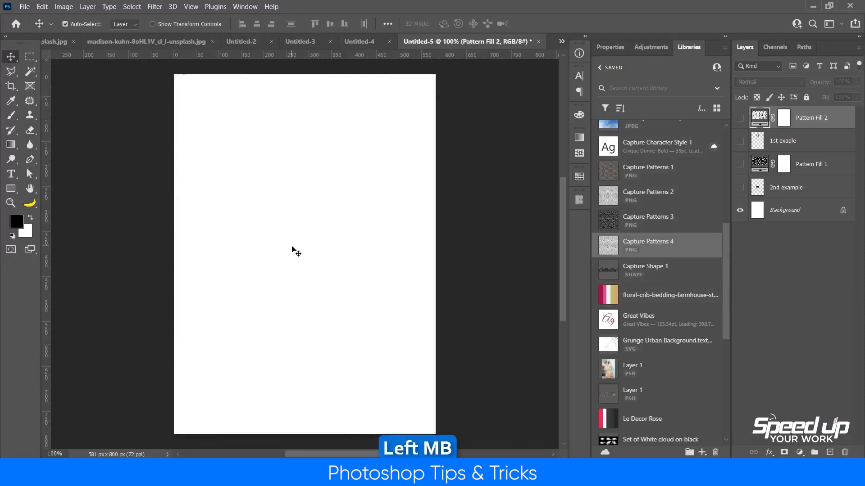
pyautogui.hotkey('ctrl', 'v')
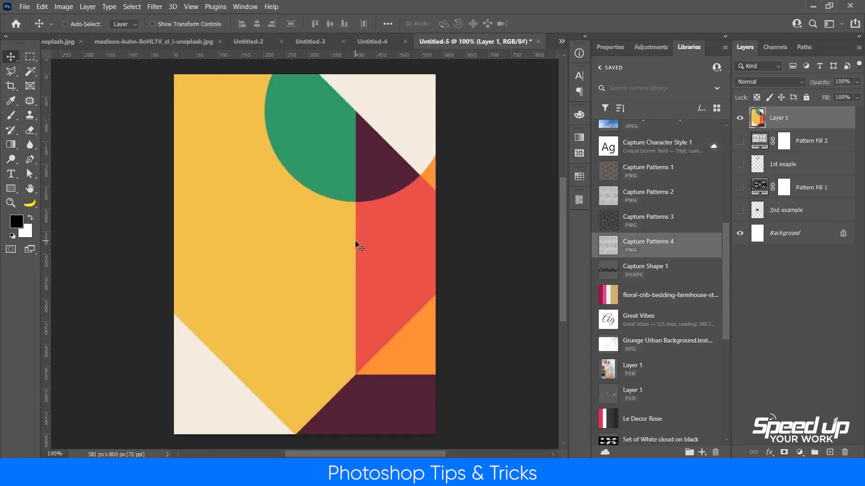
# - Scale the pasted abstract image down to about 30% of the canvas width and place it near the canvas centre
pyautogui.hotkey('ctrl', 't')
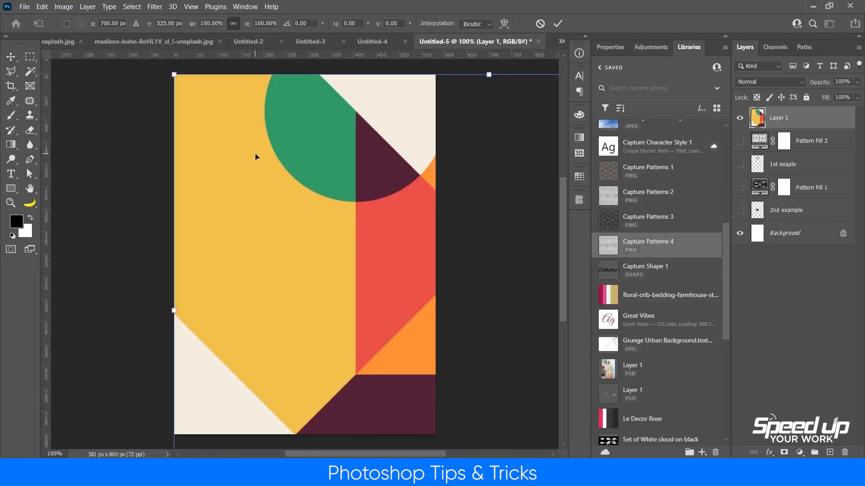
pyautogui.hotkey('ctrl', '0')
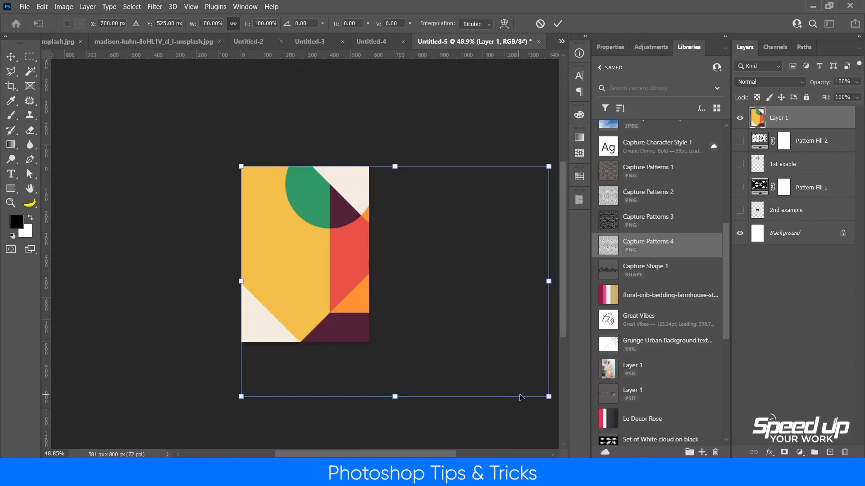
pyautogui.moveTo(549, 396); pyautogui.dragTo(318, 309)
pyautogui.moveTo(312, 211); pyautogui.dragTo(317, 255)
pyautogui.moveTo(362, 210); pyautogui.dragTo(322, 238)
pyautogui.press('Return')
pyautogui.hotkey('ctrl', '0')
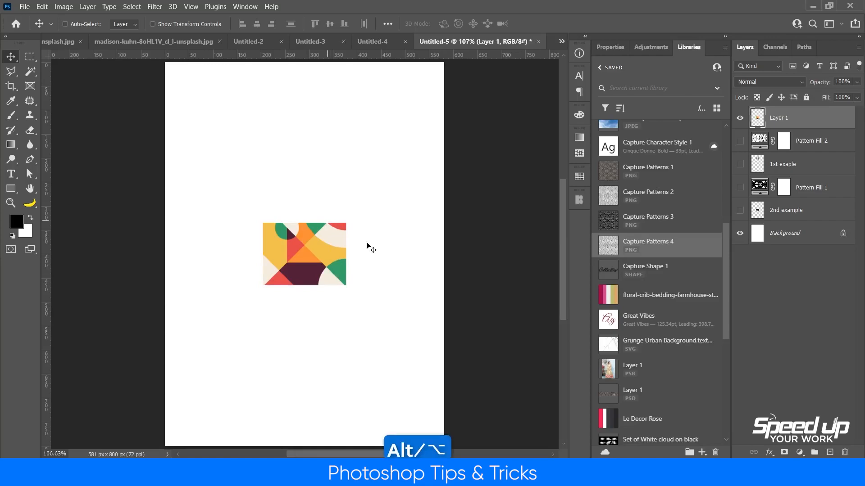
pyautogui.scroll(-1, 357, 245)
pyautogui.scroll(-1, 355, 245)
pyautogui.moveTo(362, 214); pyautogui.dragTo(356, 222)
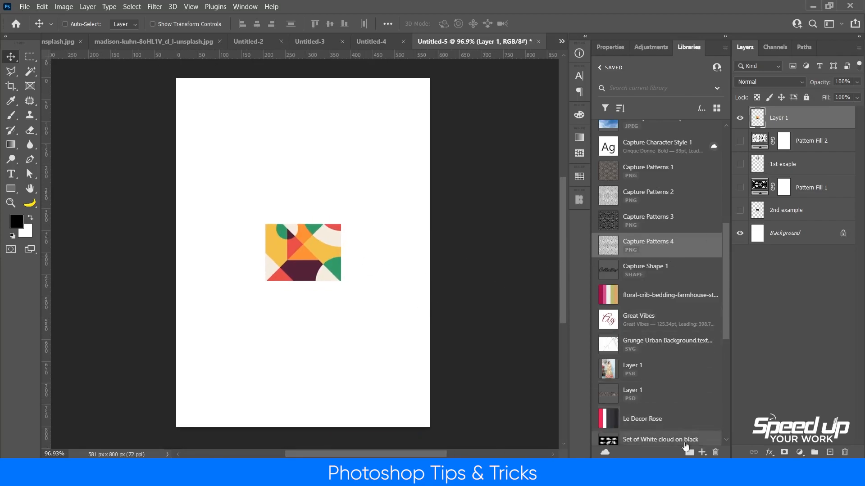
# - Extract a triangular colour pattern from the abstract image with rotation 53 and scale 1, and save it to CC Libraries
pyautogui.click(701, 452)
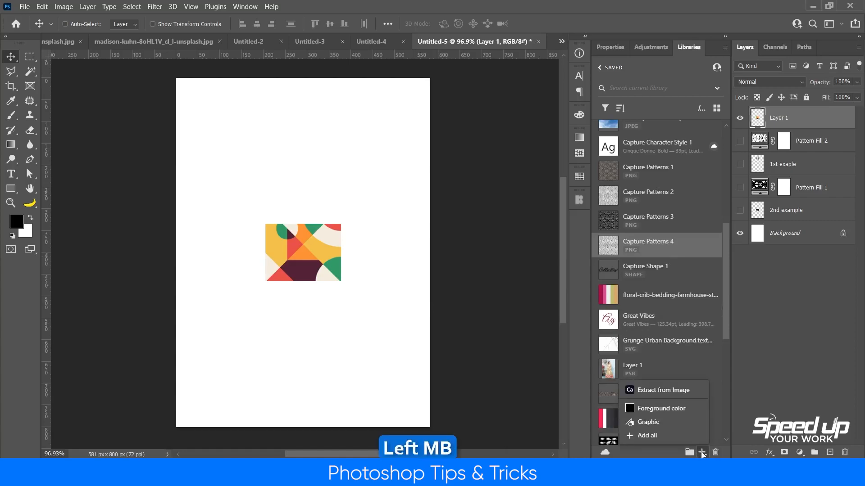
pyautogui.click(696, 391)
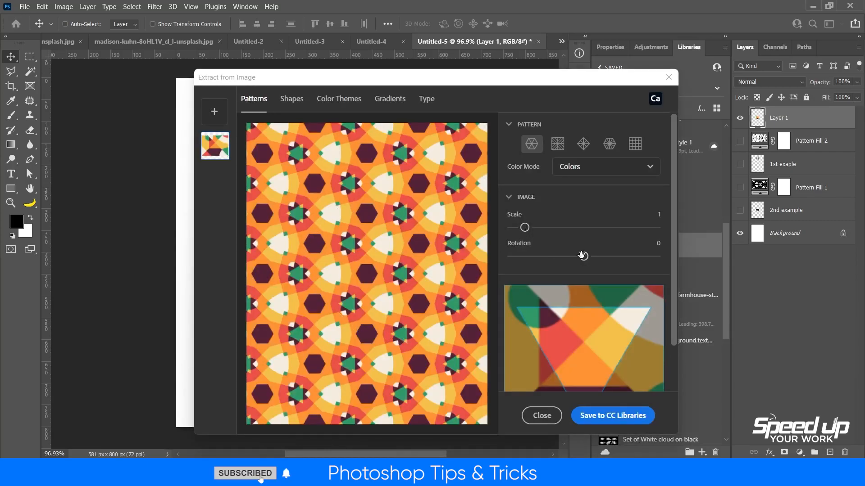
pyautogui.moveTo(584, 256); pyautogui.dragTo(604, 257)
pyautogui.click(525, 227)
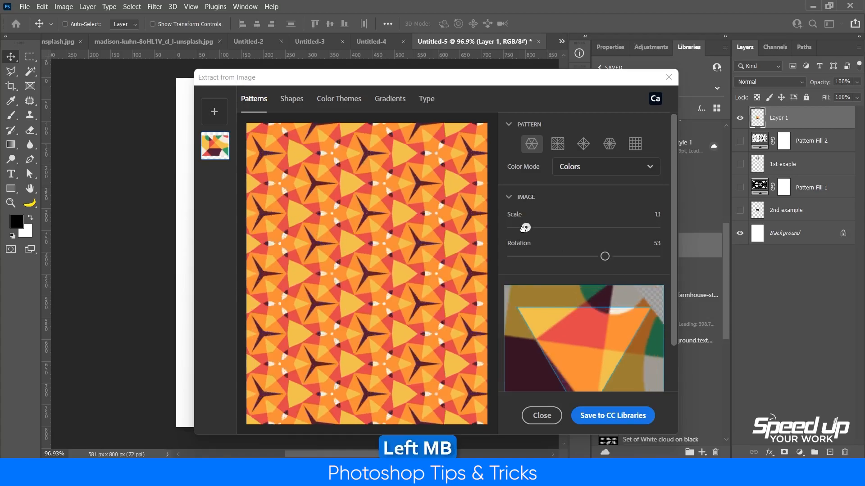
pyautogui.moveTo(525, 227); pyautogui.dragTo(522, 229)
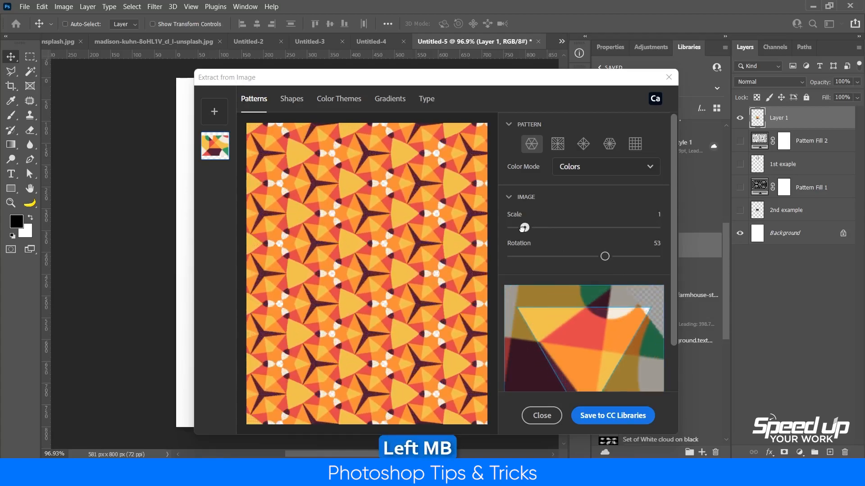
pyautogui.click(609, 415)
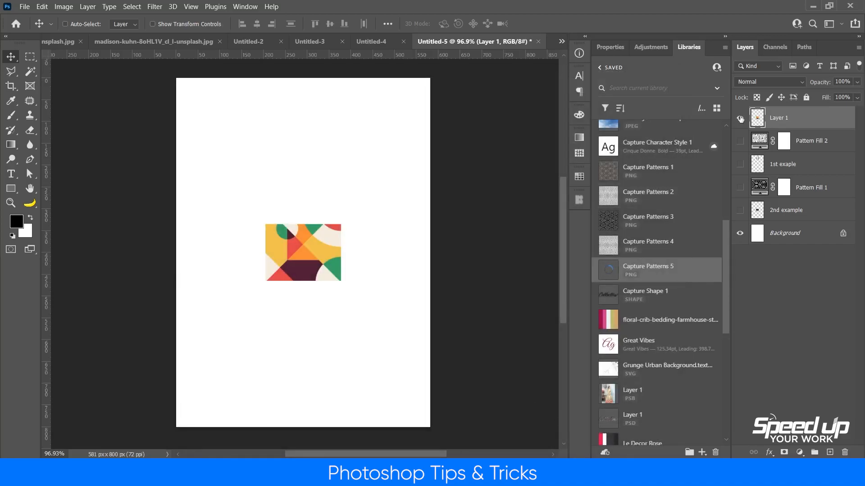
# - Hide Layer 1 and fill the canvas with the Capture Patterns 5 library pattern at 7% scale
pyautogui.click(740, 118)
pyautogui.moveTo(629, 272); pyautogui.dragTo(324, 234)
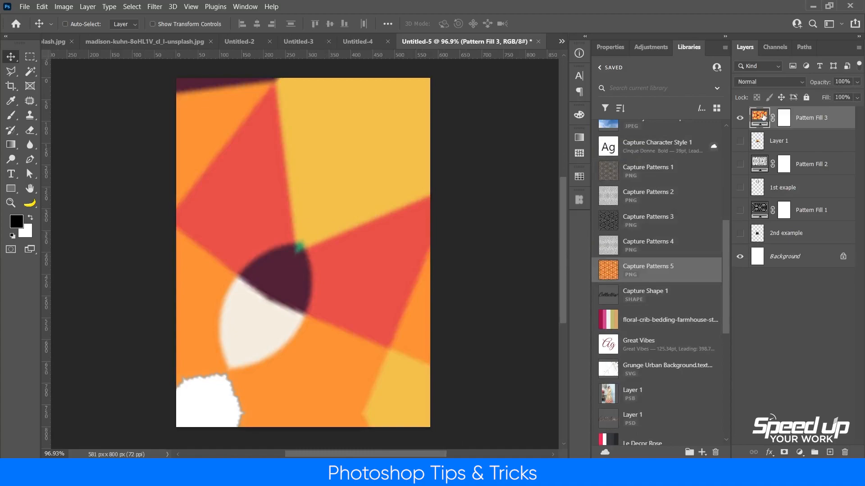
pyautogui.doubleClick(762, 117)
pyautogui.moveTo(461, 107); pyautogui.dragTo(578, 106)
pyautogui.moveTo(559, 160); pyautogui.dragTo(556, 164)
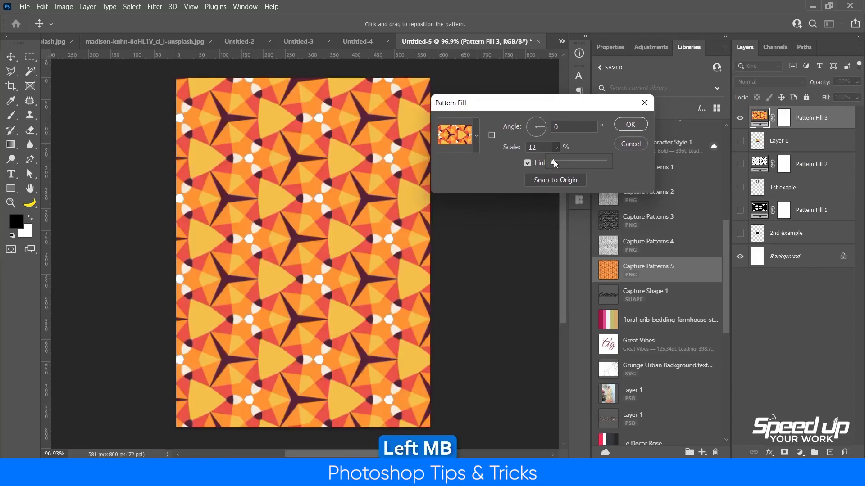
pyautogui.moveTo(554, 160); pyautogui.dragTo(554, 160)
pyautogui.moveTo(553, 158); pyautogui.dragTo(538, 147)
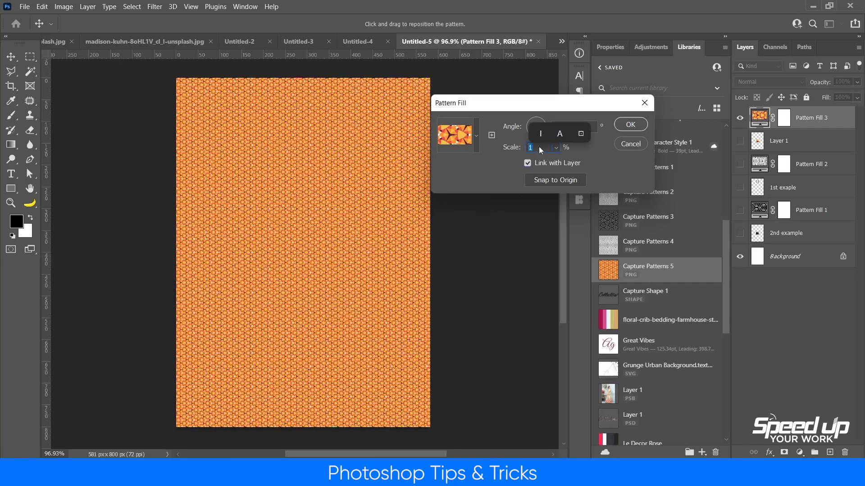
pyautogui.write('7')
pyautogui.press('BackSpace')
pyautogui.write('6')
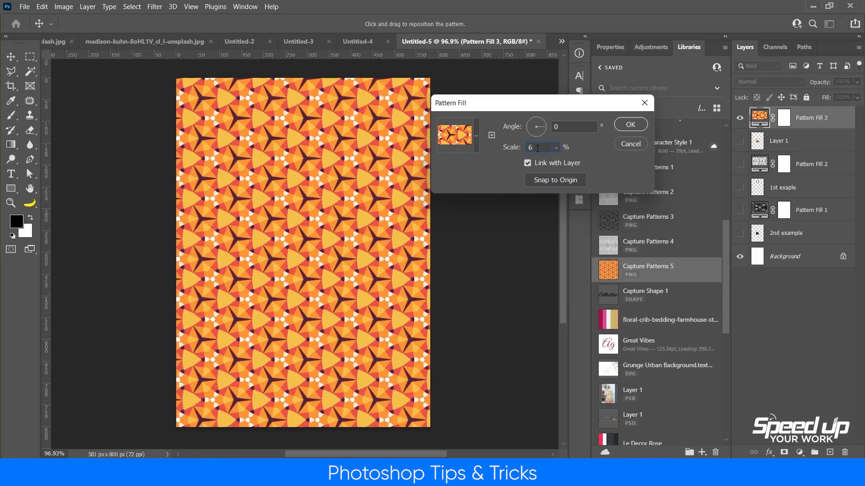
pyautogui.click(588, 150)
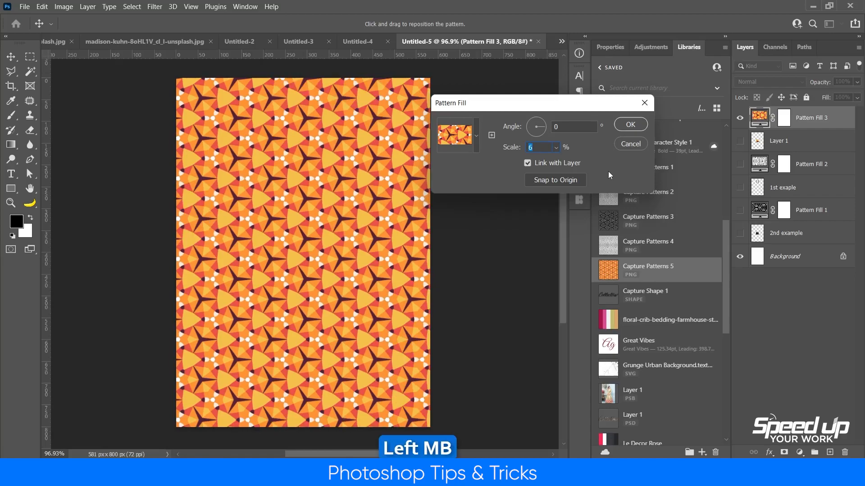
pyautogui.doubleClick(539, 144)
pyautogui.write('7')
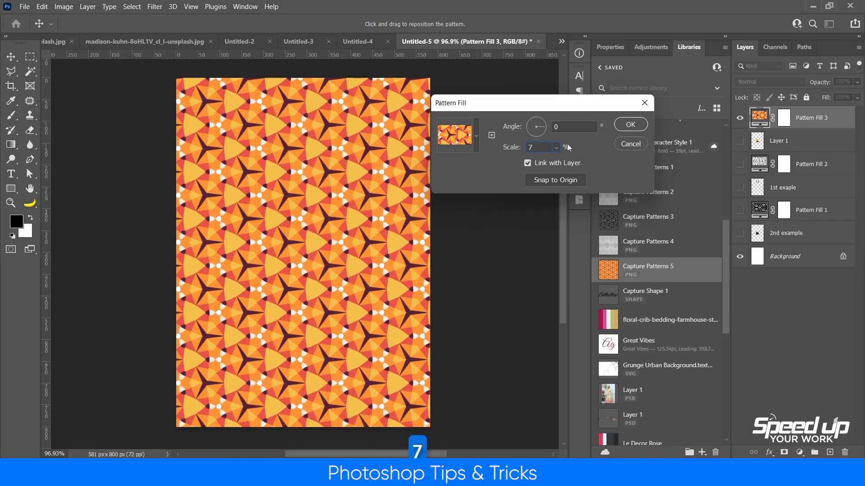
pyautogui.click(630, 124)
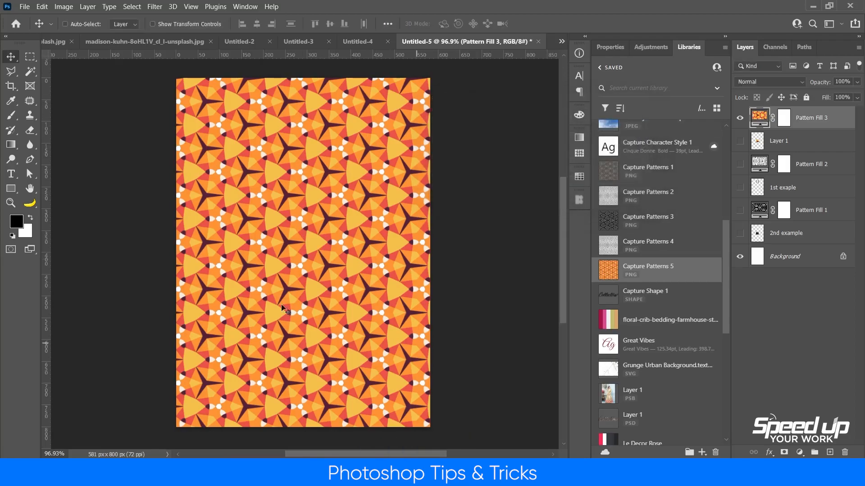
# - Compare the pattern fills by showing Pattern Fill 2 and Pattern Fill 1 alone in turn, ending with only Pattern Fill 3 shown
pyautogui.scroll(-1, 405, 207)
pyautogui.scroll(1, 471, 254)
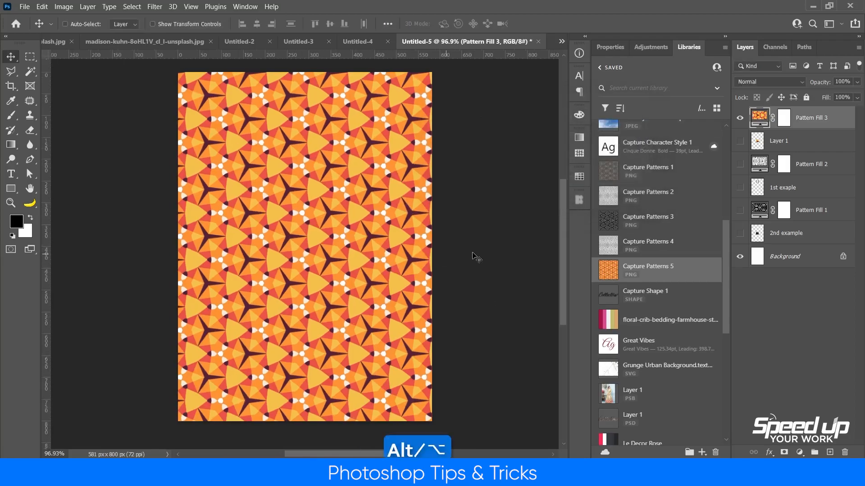
pyautogui.moveTo(475, 243); pyautogui.dragTo(472, 244)
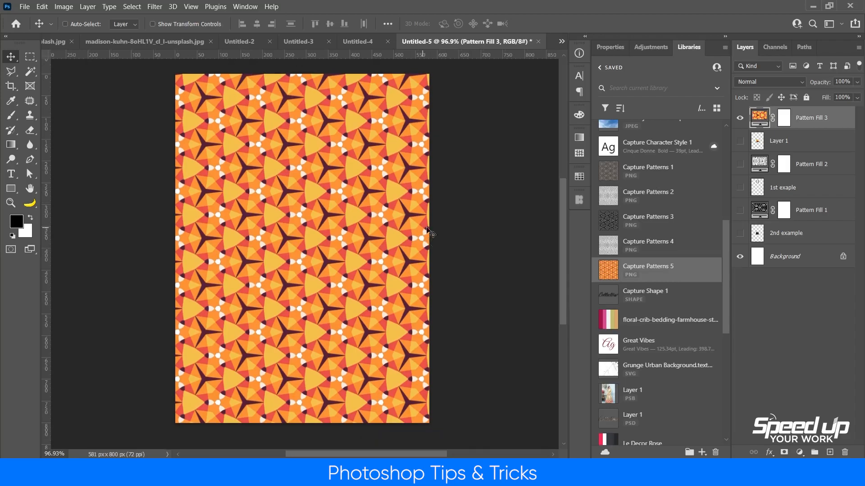
pyautogui.click(739, 118)
pyautogui.click(742, 164)
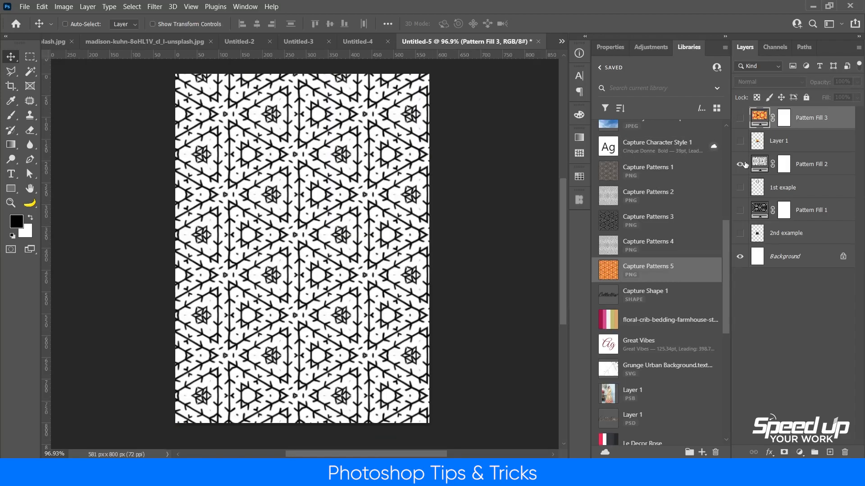
pyautogui.click(740, 164)
pyautogui.click(740, 209)
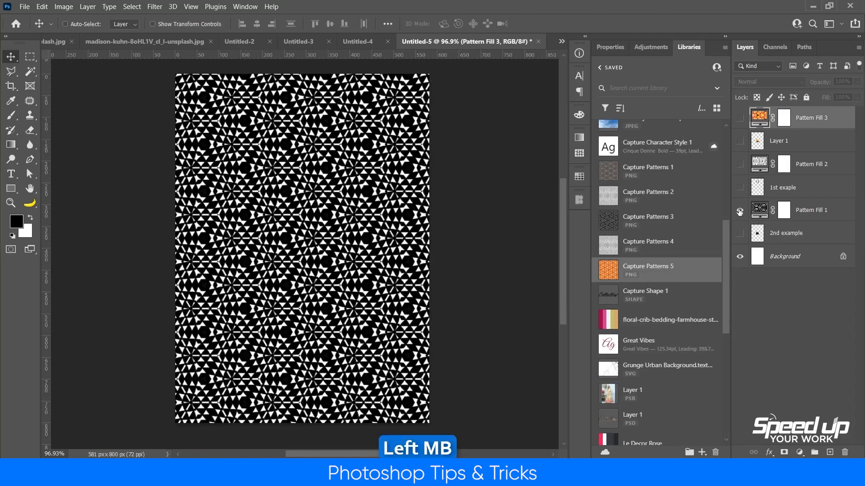
pyautogui.click(740, 209)
pyautogui.click(739, 118)
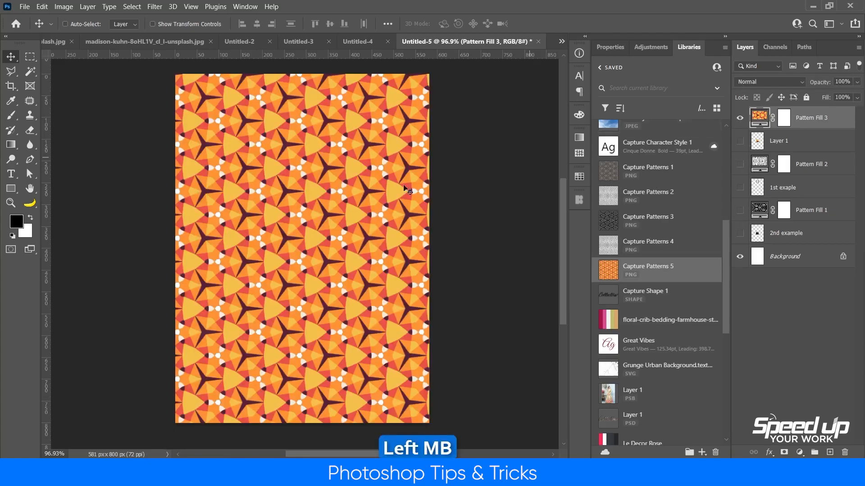